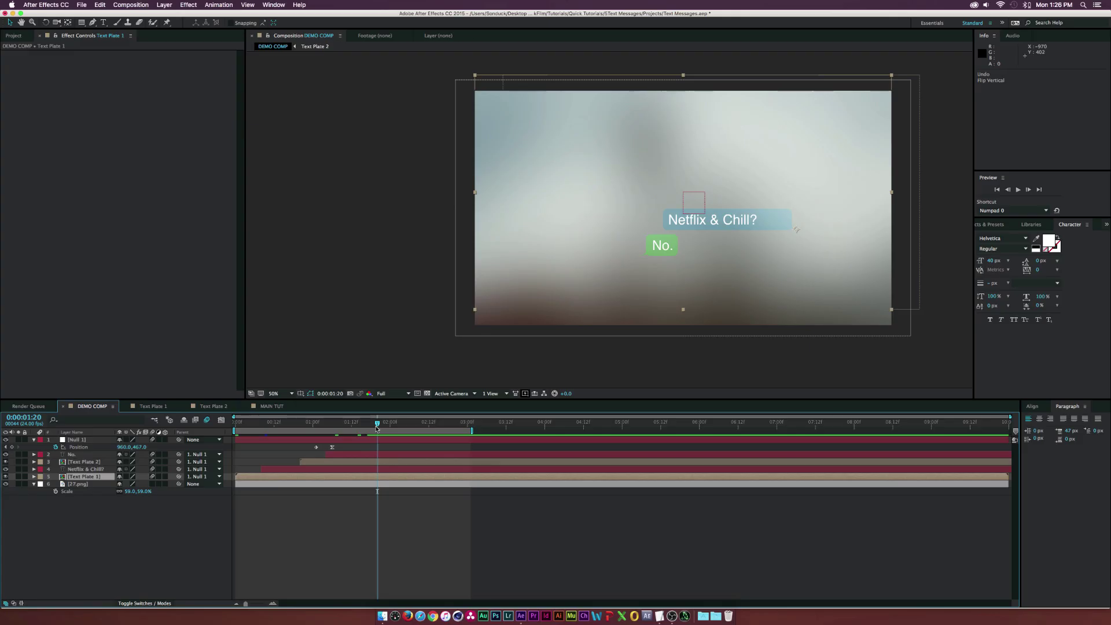
- Bring up the MAIN TUT composition with its blurred background layer in the timeline
{"action": "left_click", "coordinate": [272, 405]}
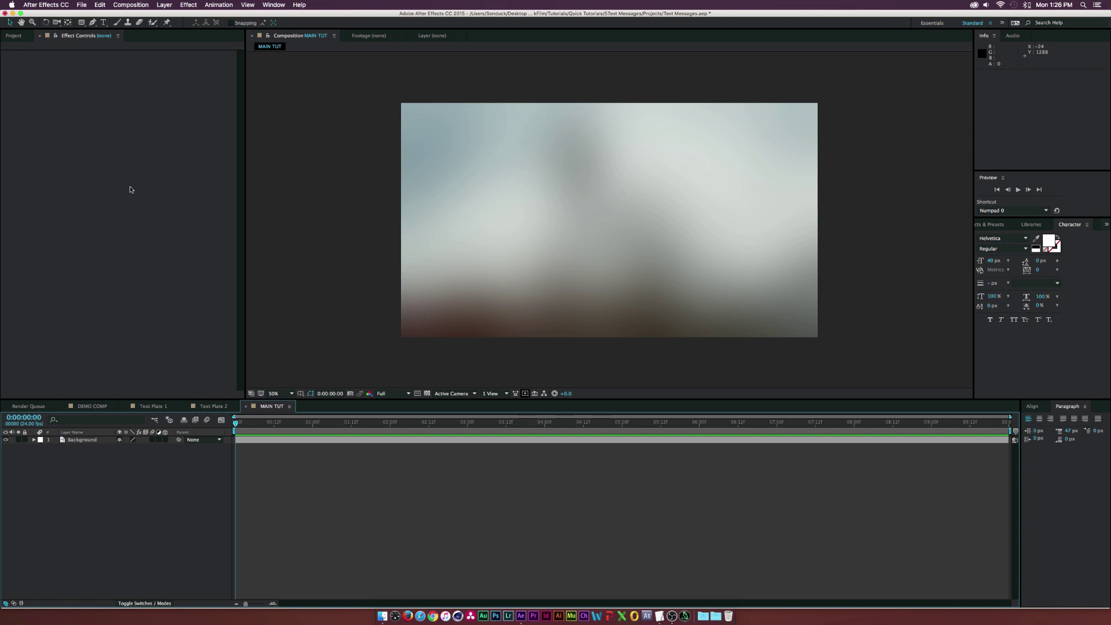
- Create a new light-blue solid layer over the background
{"action": "left_click", "coordinate": [168, 5]}
{"action": "mouse_move", "coordinate": [169, 14]}
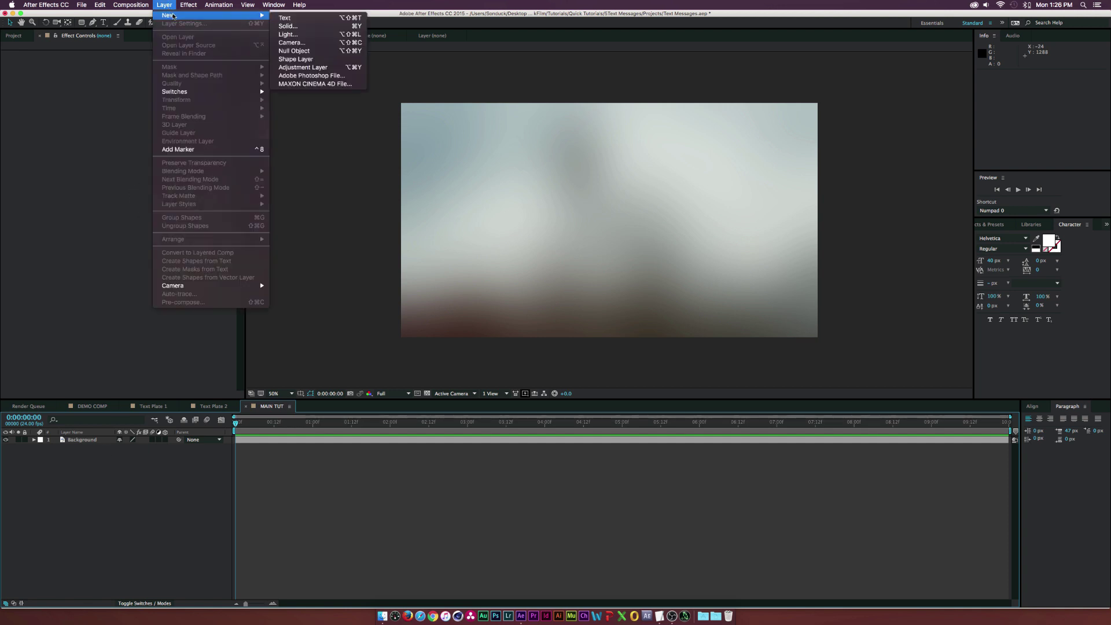
{"action": "left_click", "coordinate": [318, 27]}
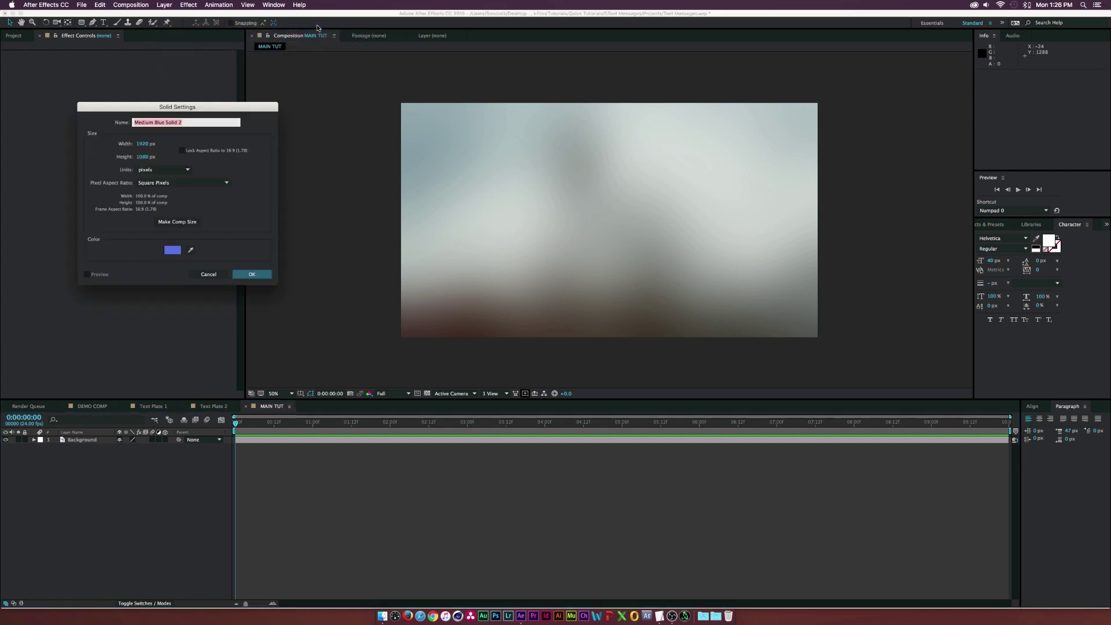
{"action": "left_click", "coordinate": [180, 250]}
{"action": "left_click_drag", "start_coordinate": [208, 353], "coordinate": [209, 361]}
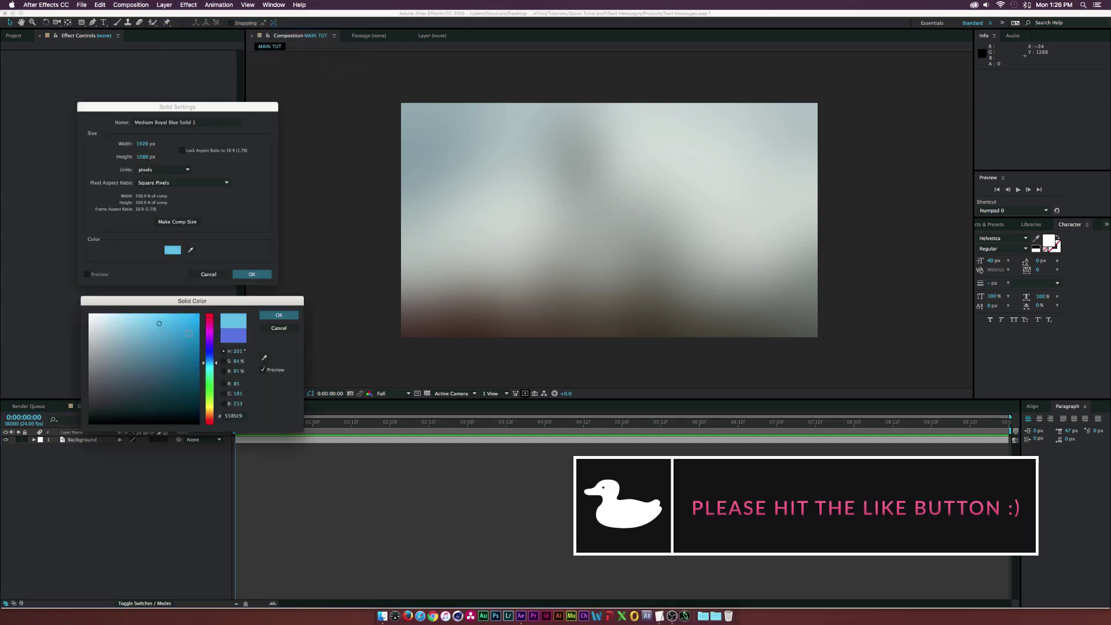
{"action": "left_click", "coordinate": [279, 314]}
{"action": "left_click", "coordinate": [251, 275]}
- Draw a rounded-rectangle mask on the blue solid and duplicate the layer
{"action": "left_click_drag", "start_coordinate": [81, 22], "coordinate": [108, 33]}
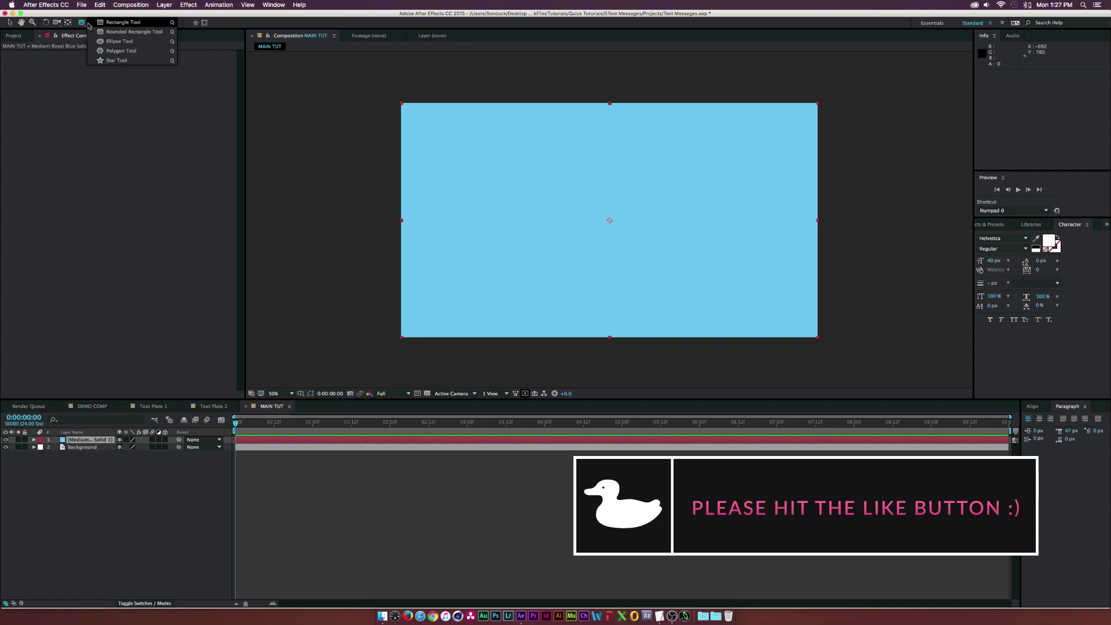
{"action": "left_click", "coordinate": [108, 33]}
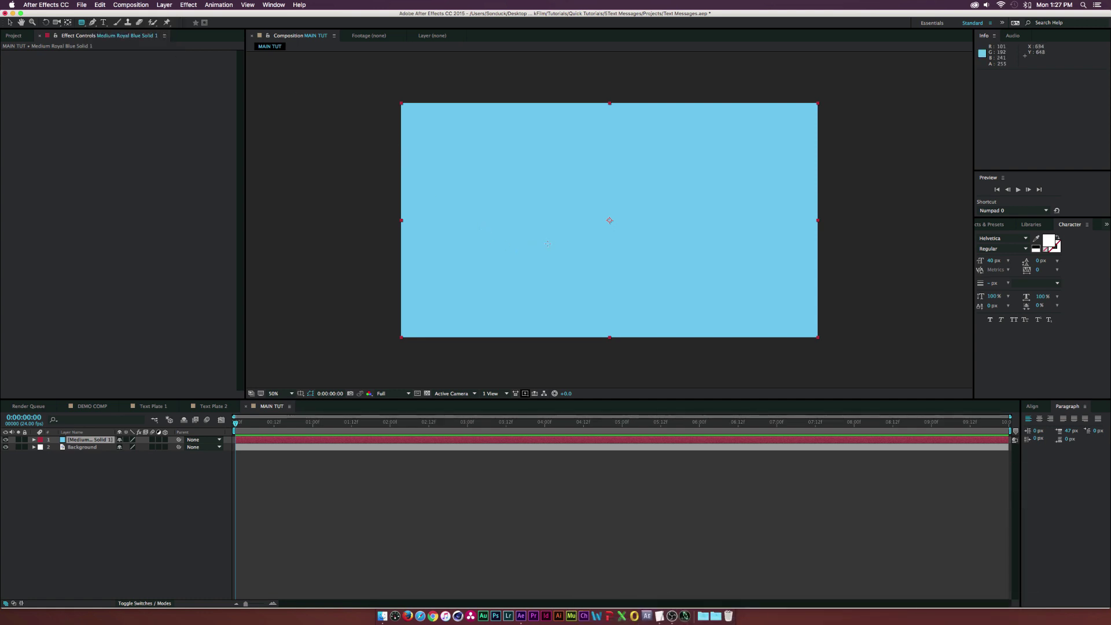
{"action": "left_click_drag", "start_coordinate": [547, 244], "coordinate": [669, 216]}
{"action": "key", "text": "ctrl+d"}
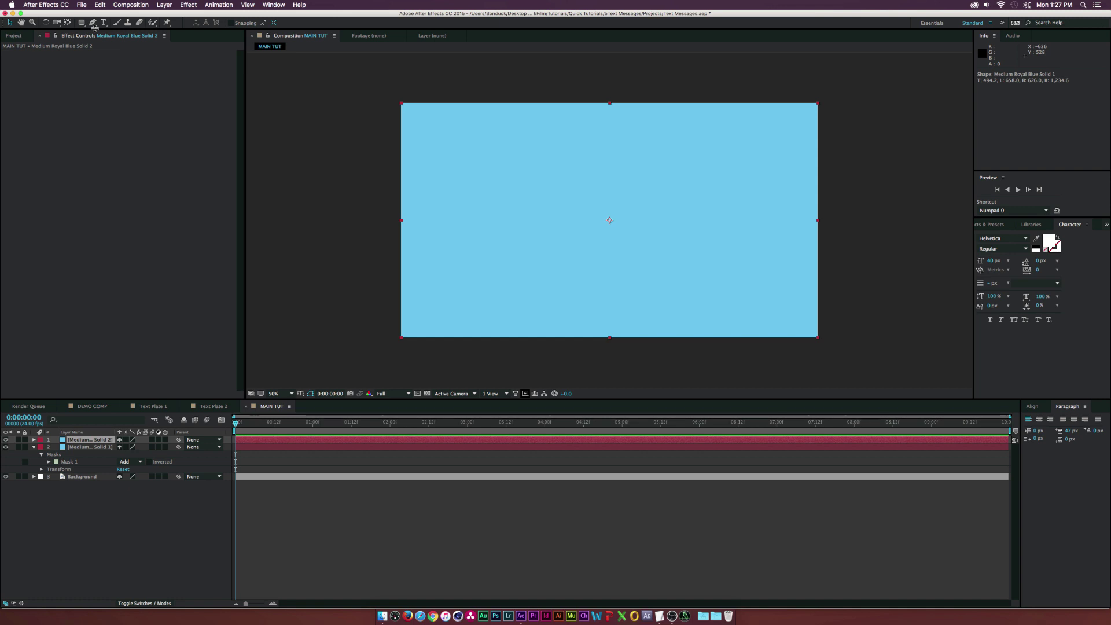
- Draw a curved three-point tail mask for the bubble with the Pen tool
{"action": "left_click", "coordinate": [93, 23]}
{"action": "left_click", "coordinate": [681, 217]}
{"action": "left_click_drag", "start_coordinate": [710, 245], "coordinate": [740, 249]}
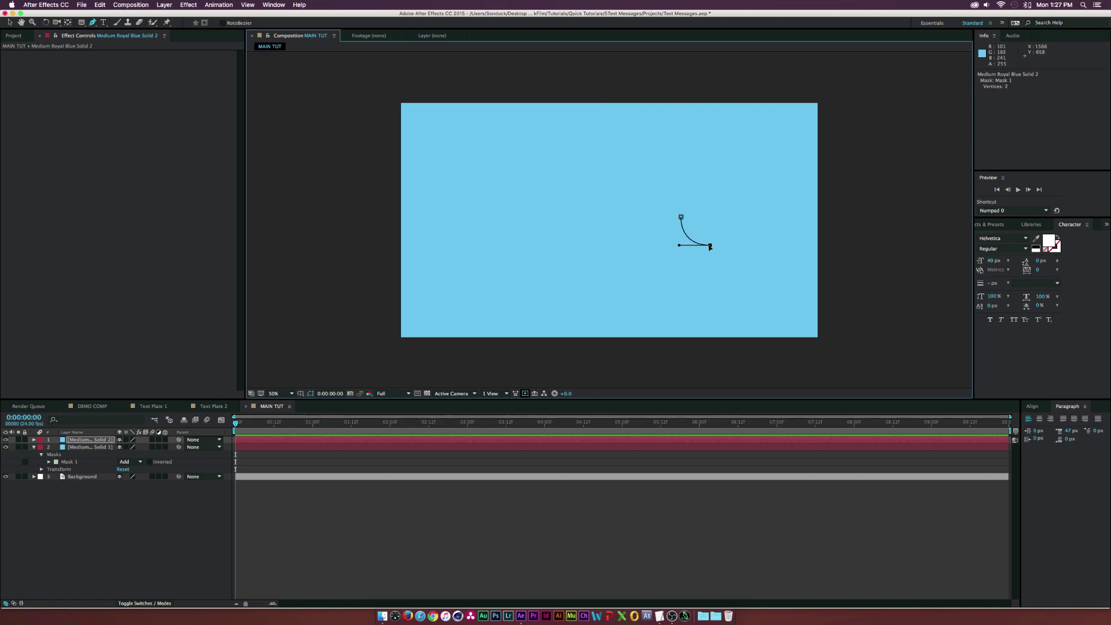
{"action": "left_click_drag", "start_coordinate": [666, 216], "coordinate": [667, 247]}
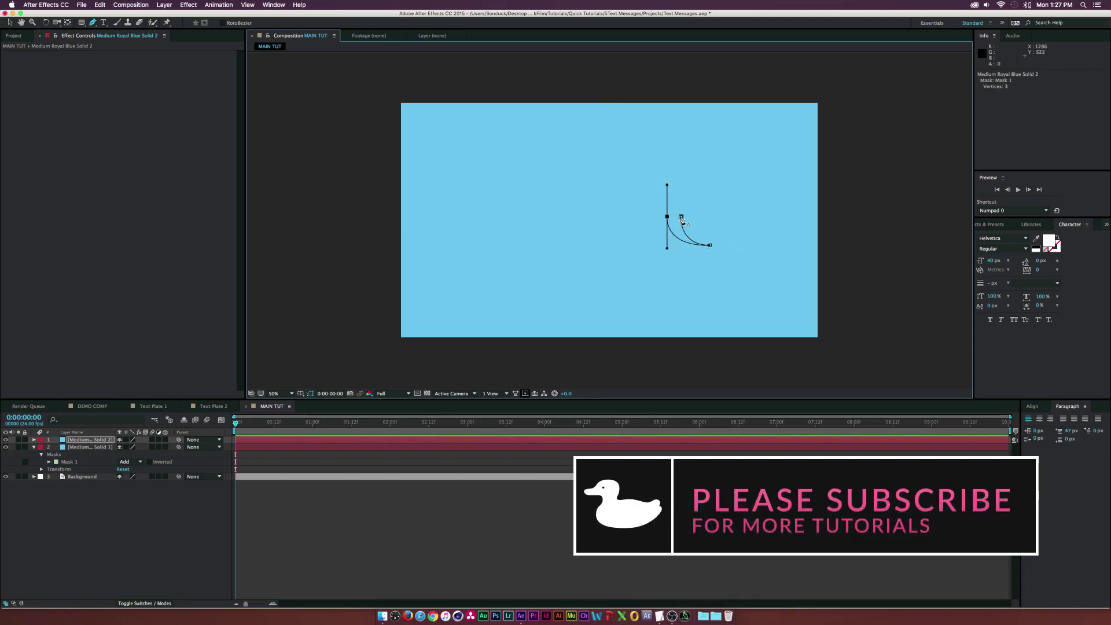
{"action": "left_click", "coordinate": [680, 217]}
{"action": "key", "text": "v"}
{"action": "scroll", "coordinate": [681, 219], "scroll_direction": "up", "scroll_amount": 5}
- Check the tail's scale, then pre-compose both bubble solids as Text Message Background
{"action": "key", "text": "s"}
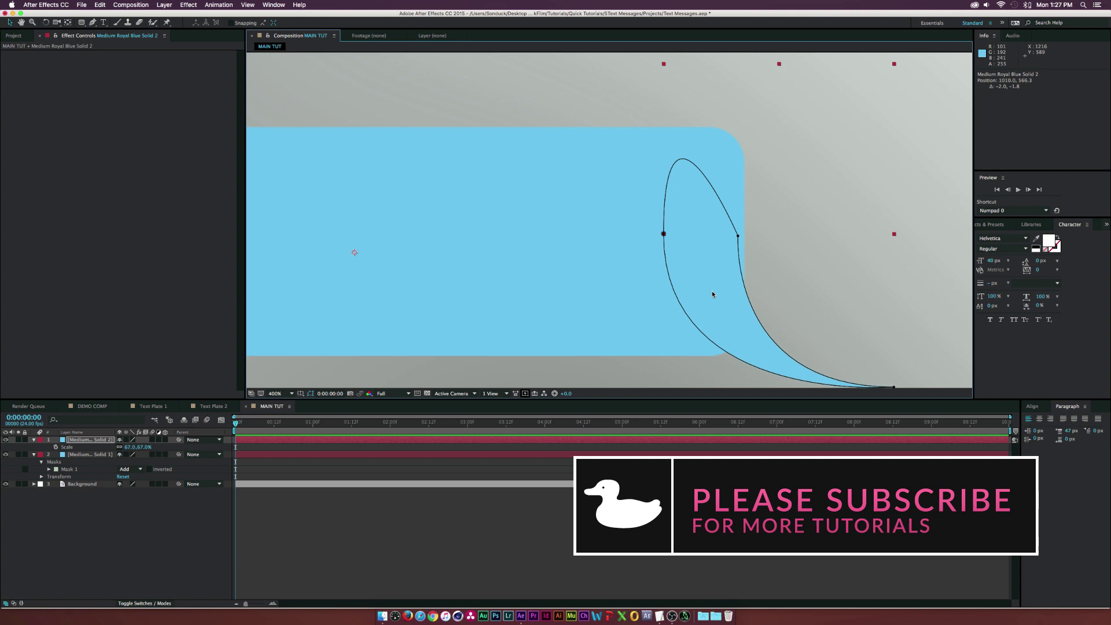
{"action": "key", "text": "slash"}
{"action": "left_click", "coordinate": [356, 354]}
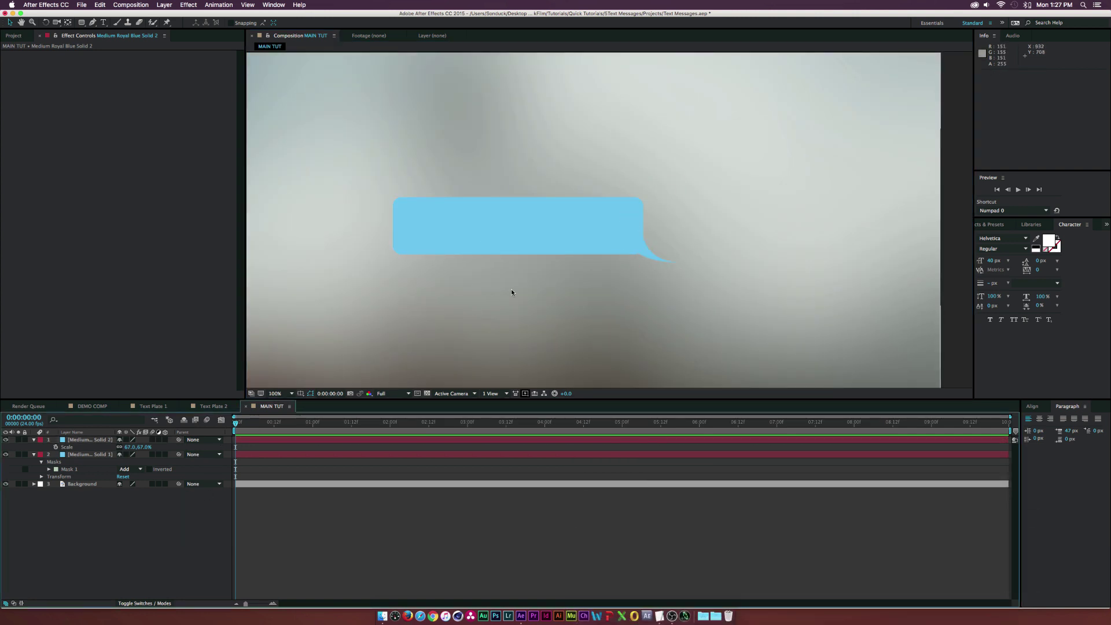
{"action": "key", "text": "comma"}
{"action": "left_click", "coordinate": [163, 4]}
{"action": "left_click", "coordinate": [192, 302]}
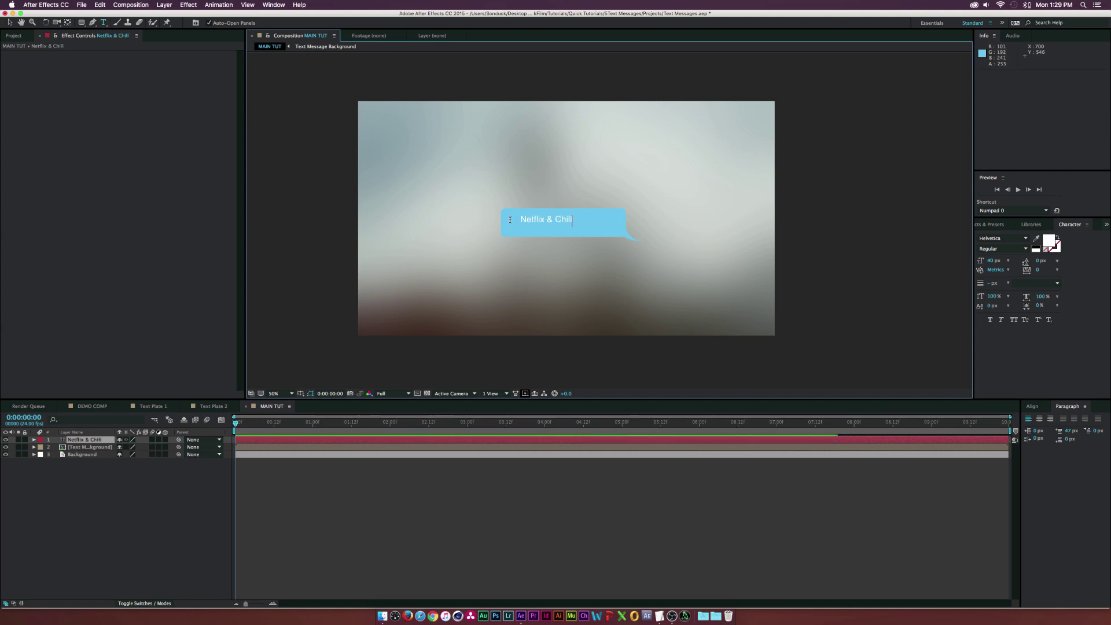
- Apply the Typewriter preset to the Netflix & Chill text and preview the animation
{"action": "left_click", "coordinate": [994, 225]}
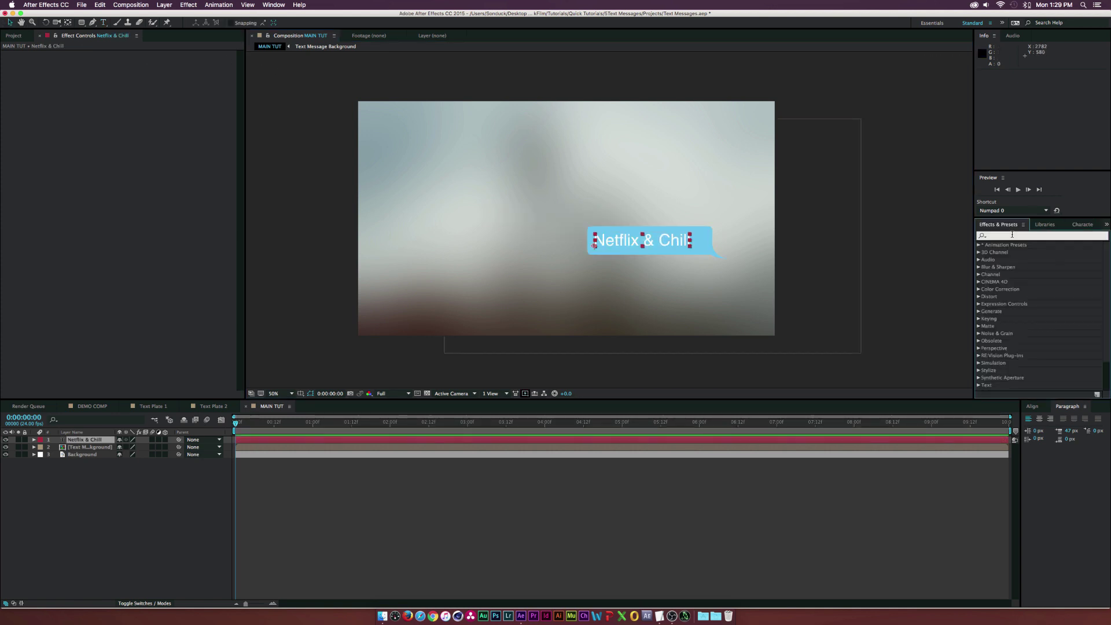
{"action": "type", "text": "typewriter"}
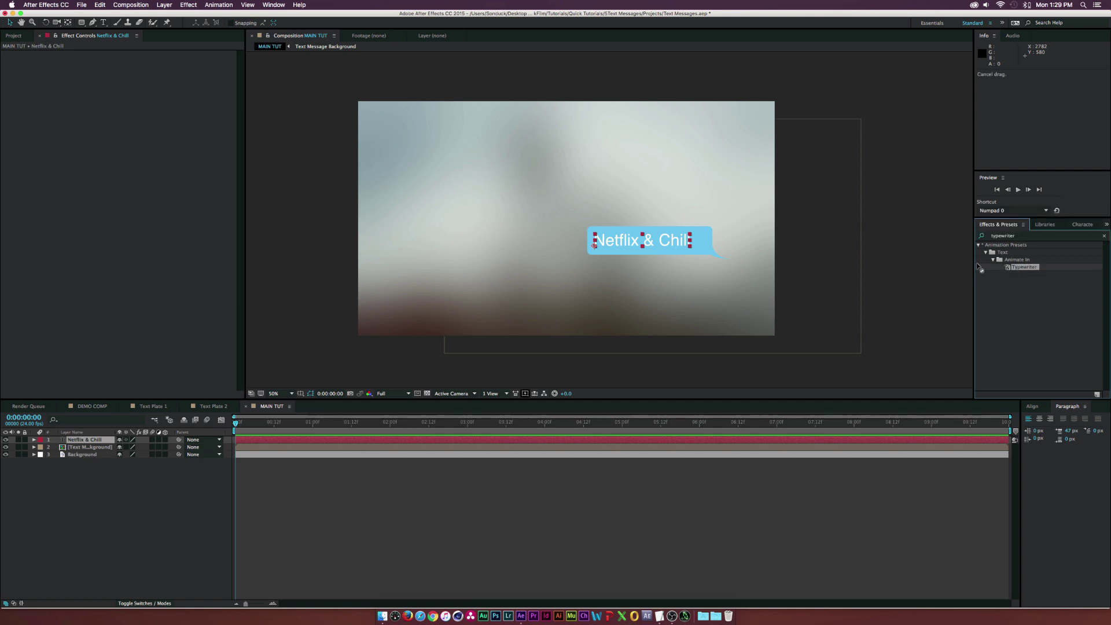
{"action": "left_click_drag", "start_coordinate": [1024, 268], "coordinate": [699, 251]}
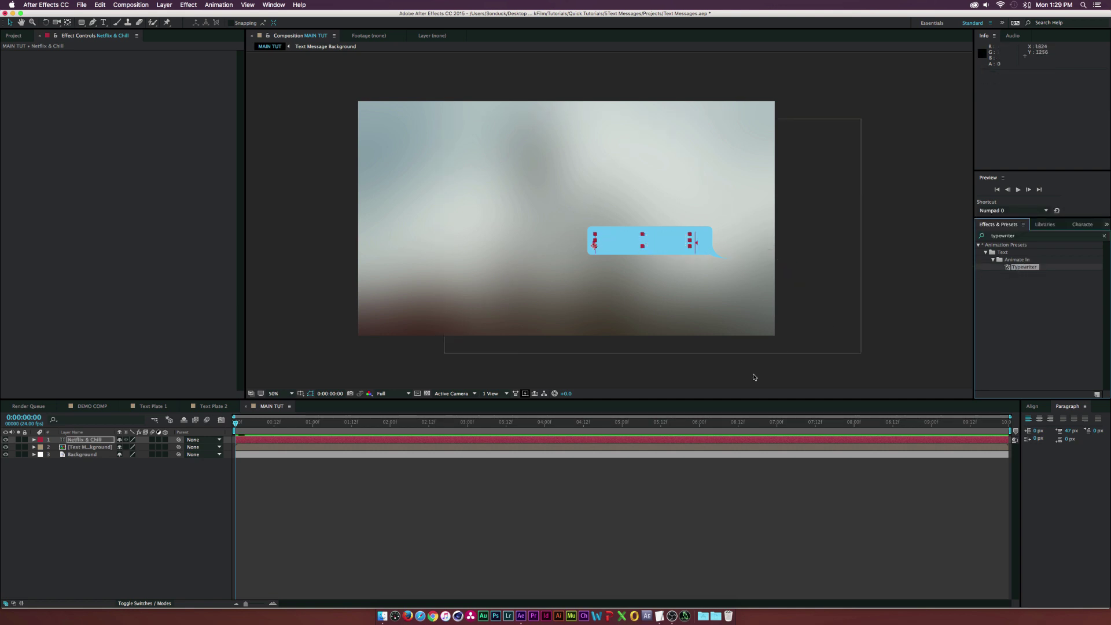
{"action": "key", "text": "space"}
- Keyframe the bubble's Scale from 0% at 0:00 to 100% at 0:22 and preview
{"action": "left_click", "coordinate": [650, 241]}
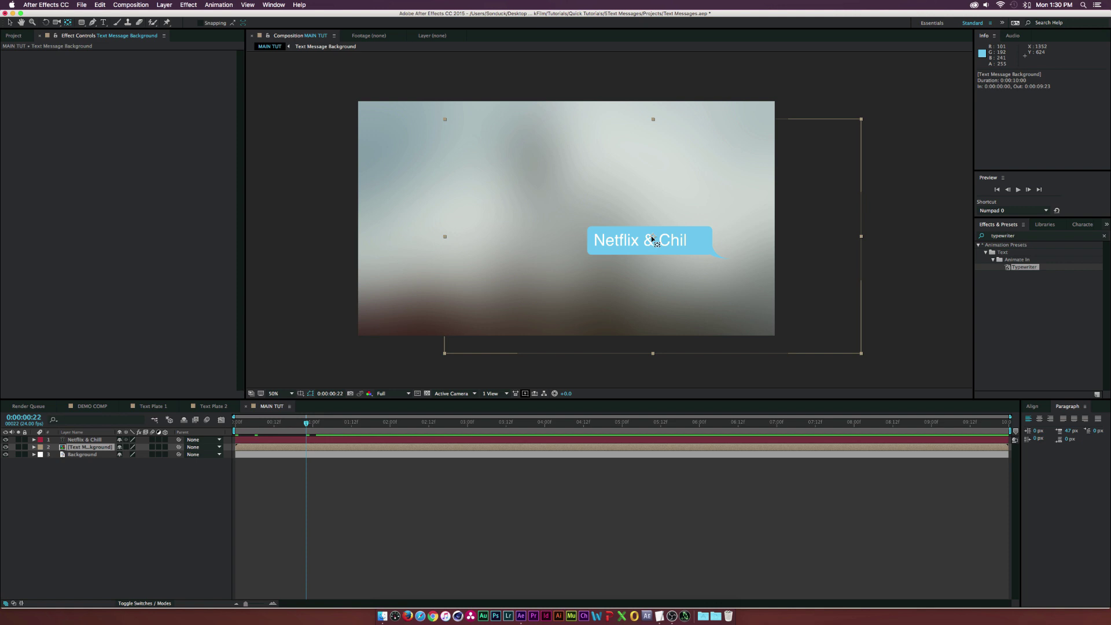
{"action": "left_click_drag", "start_coordinate": [651, 241], "coordinate": [727, 258]}
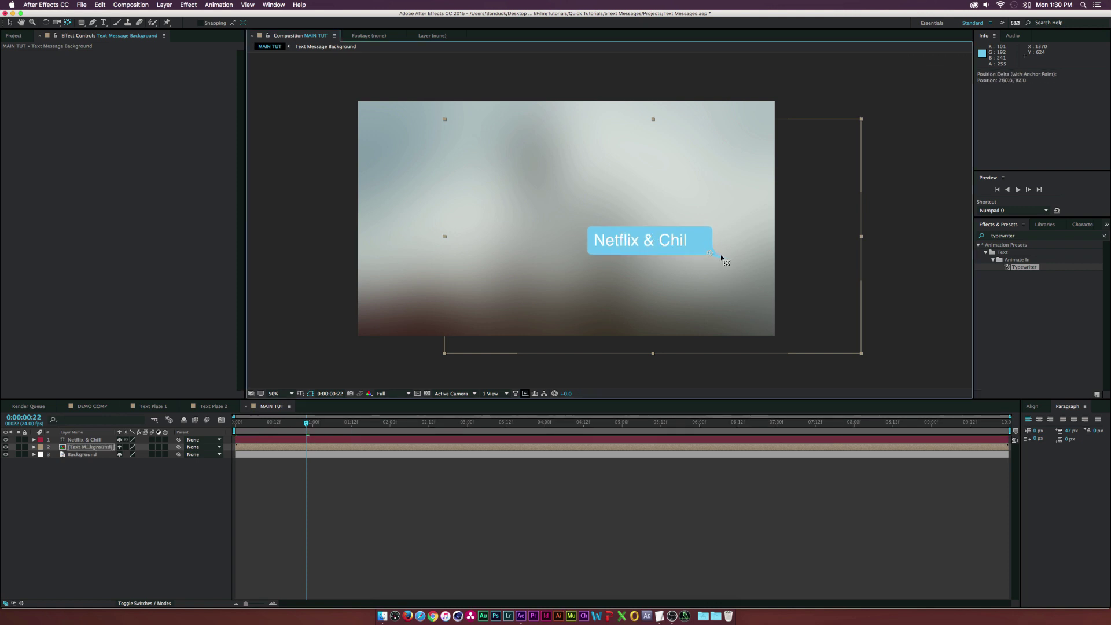
{"action": "key", "text": "alt+shift+s"}
{"action": "key", "text": "Home"}
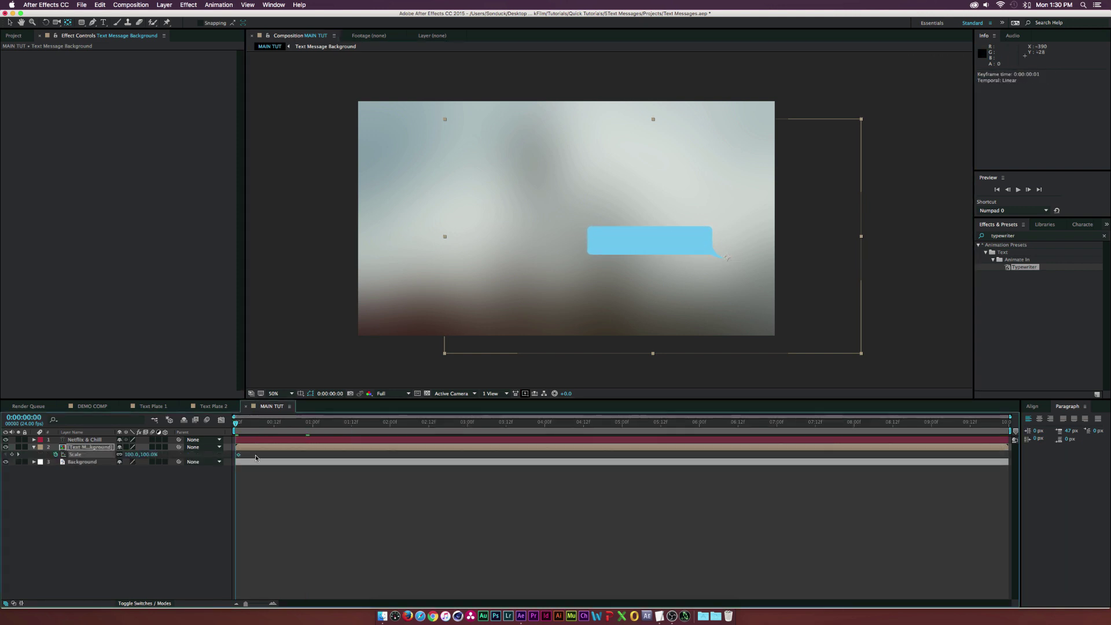
{"action": "left_click", "coordinate": [132, 454]}
{"action": "key", "text": "Return"}
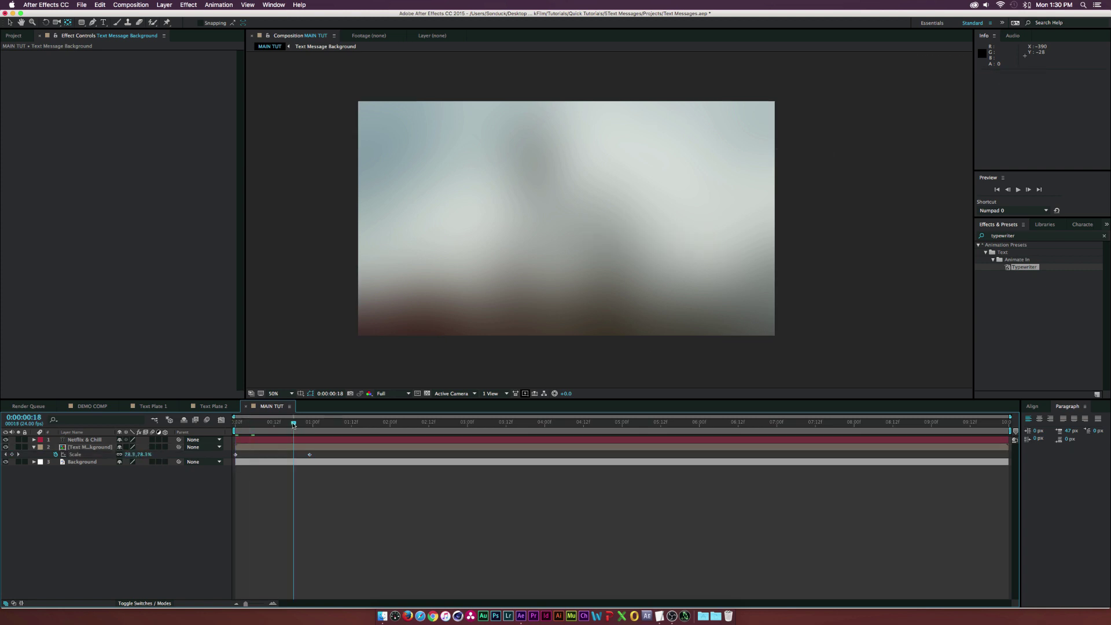
{"action": "key", "text": "space"}
{"action": "key", "text": "F4"}
- Set the Text Message Background layer's blending mode to Soft Light
{"action": "left_click", "coordinate": [91, 447]}
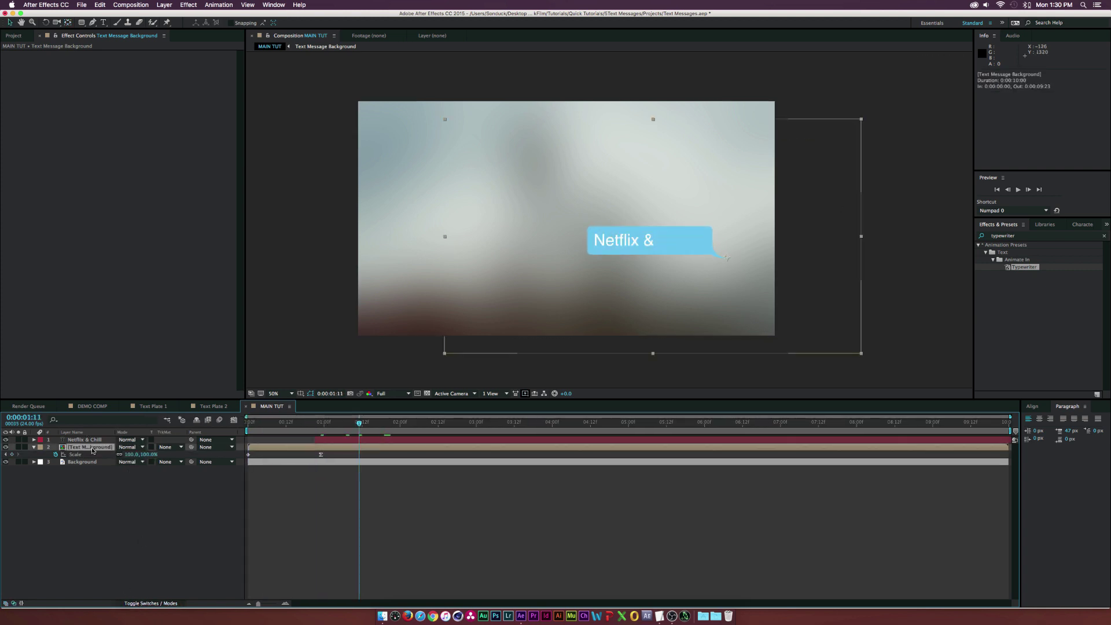
{"action": "left_click", "coordinate": [131, 446]}
{"action": "left_click", "coordinate": [130, 415]}
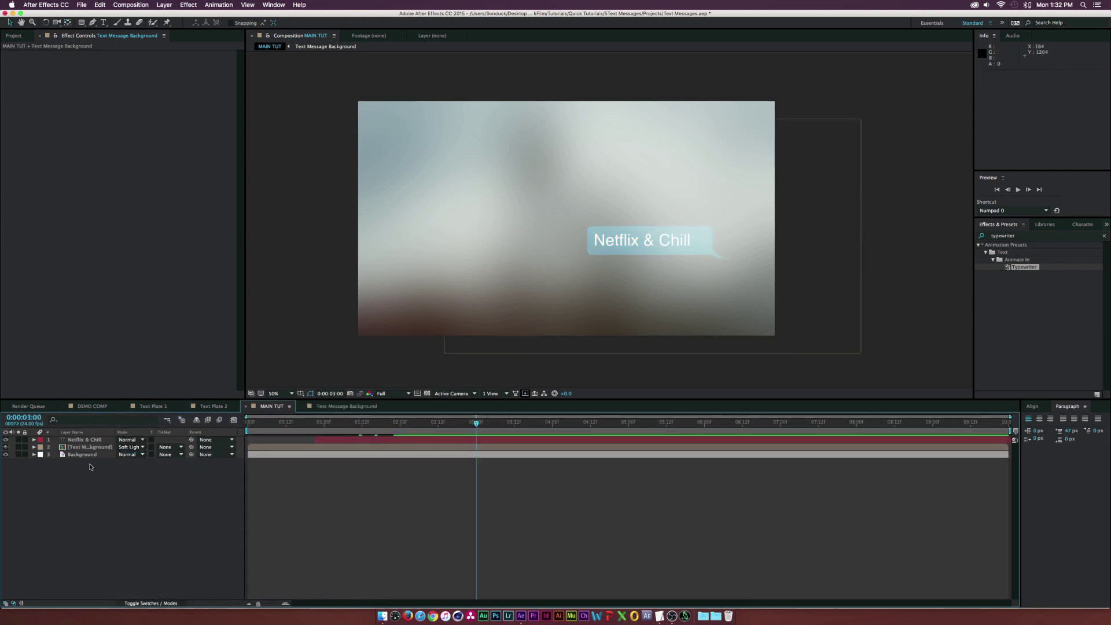
- Copy the bubble solids into MAIN TUT, flip them horizontally and shift them left
{"action": "double_click", "coordinate": [86, 446]}
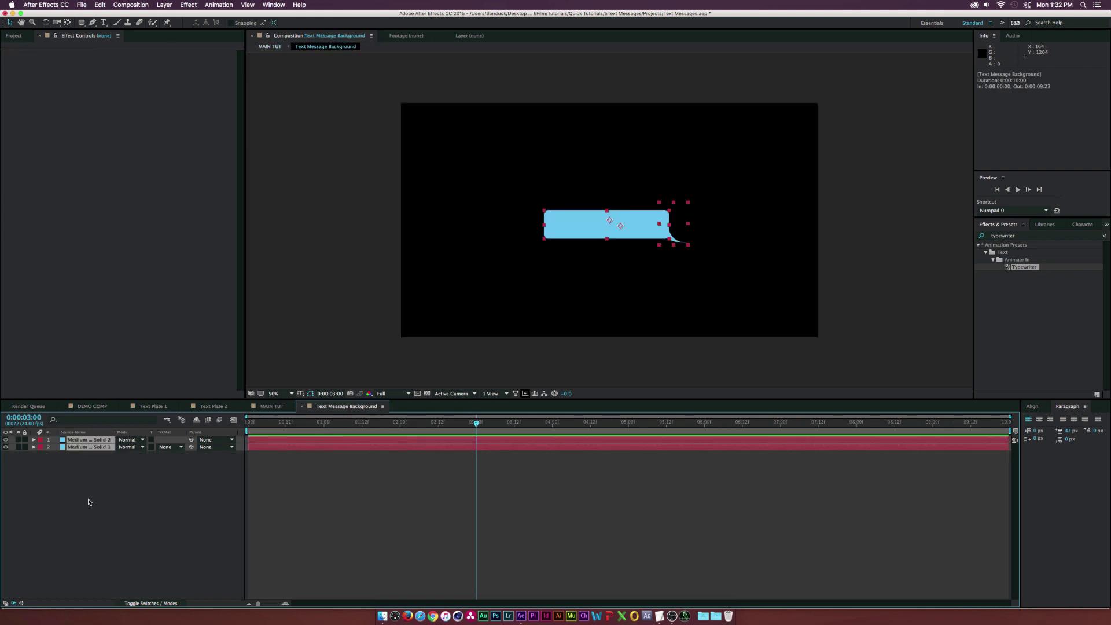
{"action": "key", "text": "super+c"}
{"action": "left_click", "coordinate": [272, 407]}
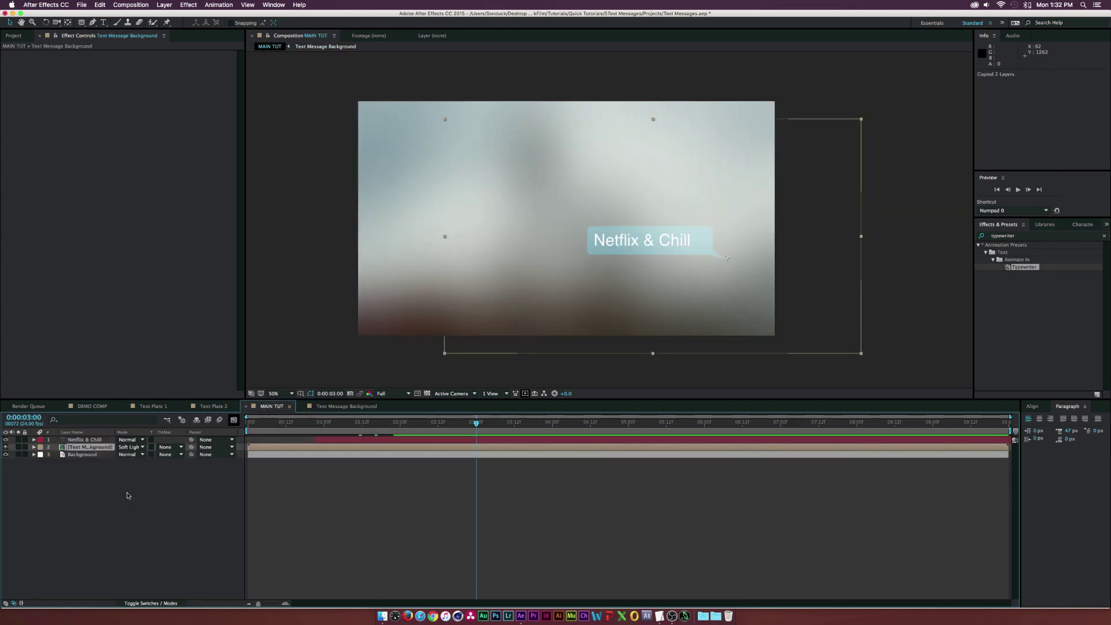
{"action": "key", "text": "super+v"}
{"action": "left_click", "coordinate": [164, 4]}
{"action": "mouse_move", "coordinate": [177, 99]}
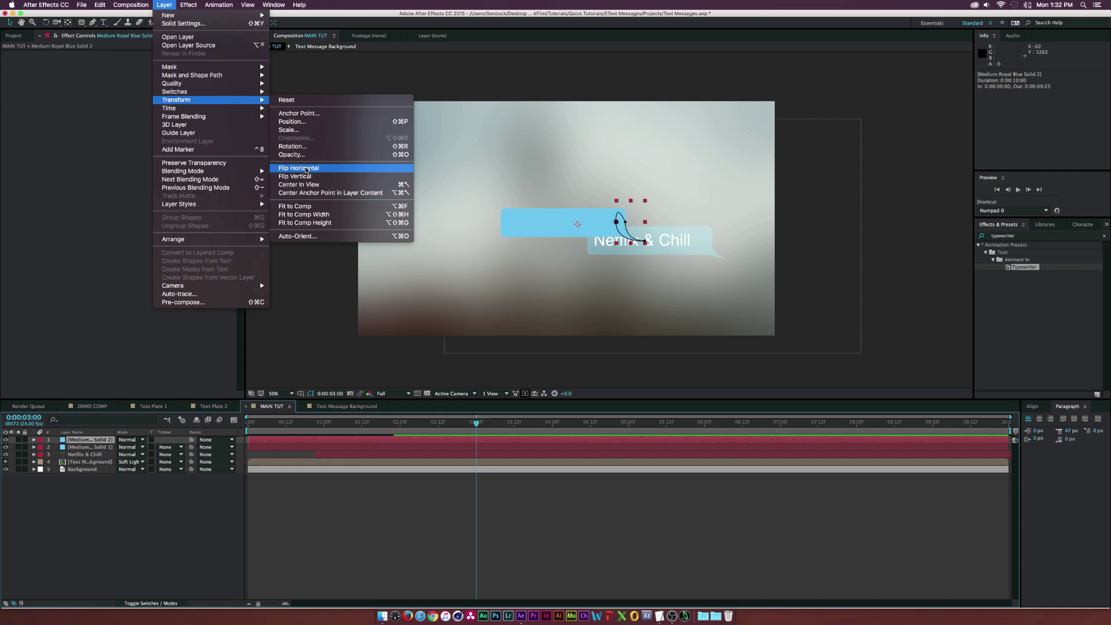
{"action": "left_click", "coordinate": [307, 170]}
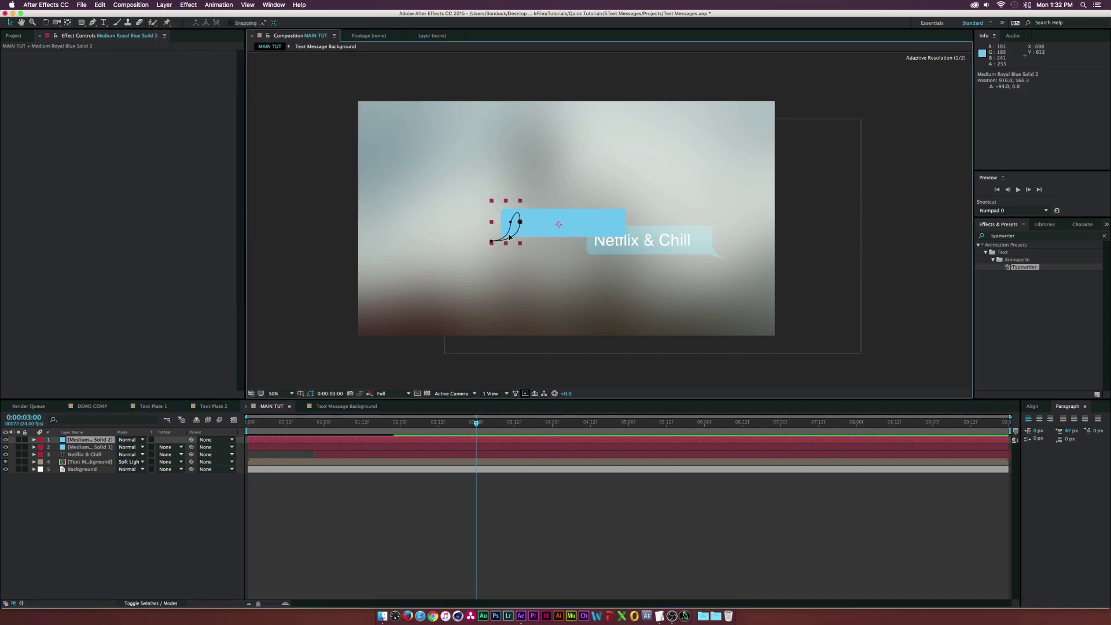
{"action": "left_click_drag", "start_coordinate": [510, 236], "coordinate": [503, 237]}
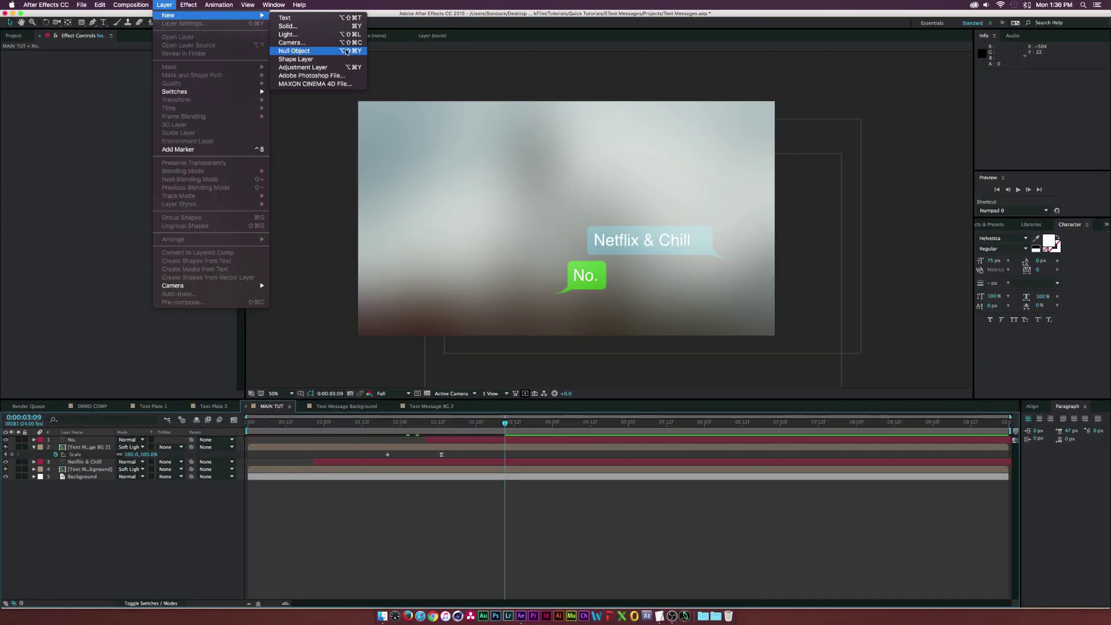
- Add a null object and parent the bubble and text layers to it
{"action": "left_click", "coordinate": [346, 52]}
{"action": "left_click", "coordinate": [81, 477]}
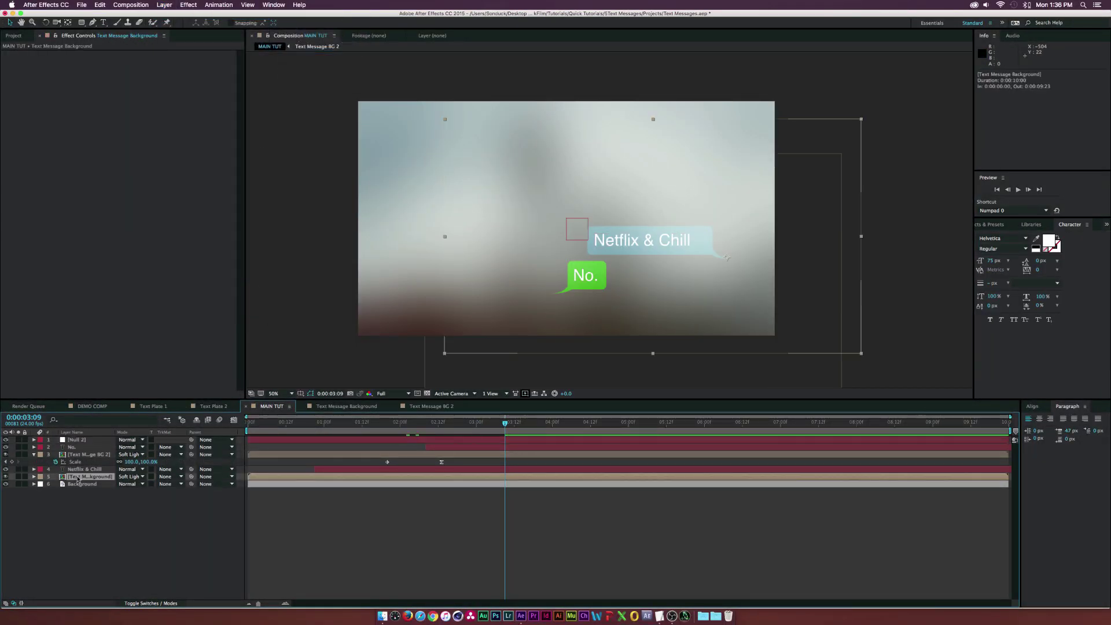
{"action": "left_click", "coordinate": [78, 446], "text": "shift"}
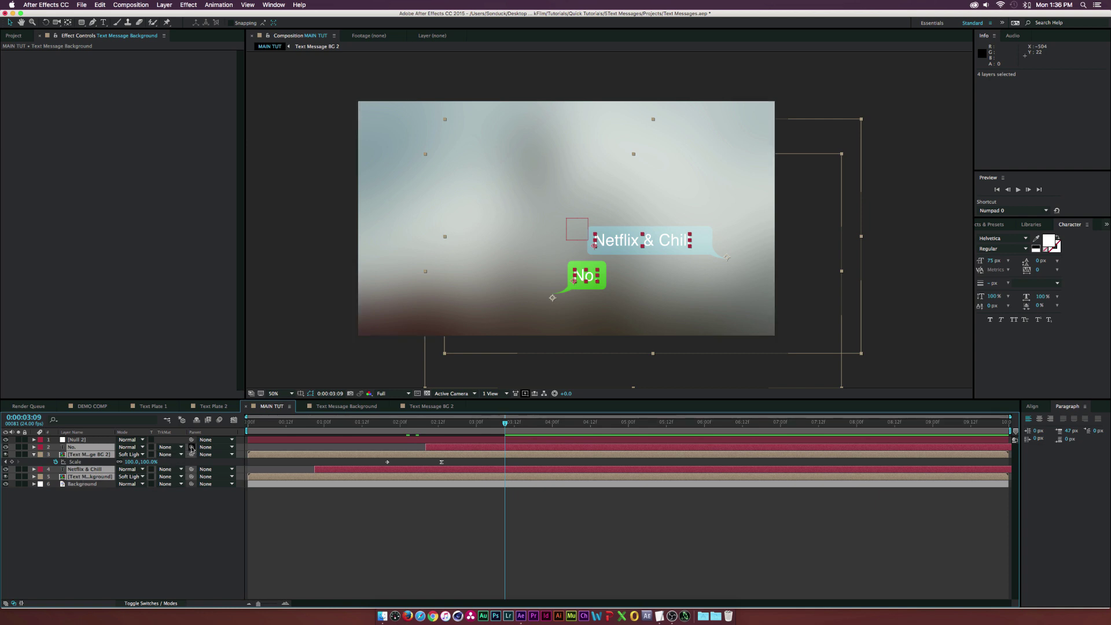
{"action": "left_click_drag", "start_coordinate": [192, 448], "coordinate": [77, 439]}
- Keyframe the null's Position from 960,540 to 960,450 at 3:01
{"action": "key", "text": "p"}
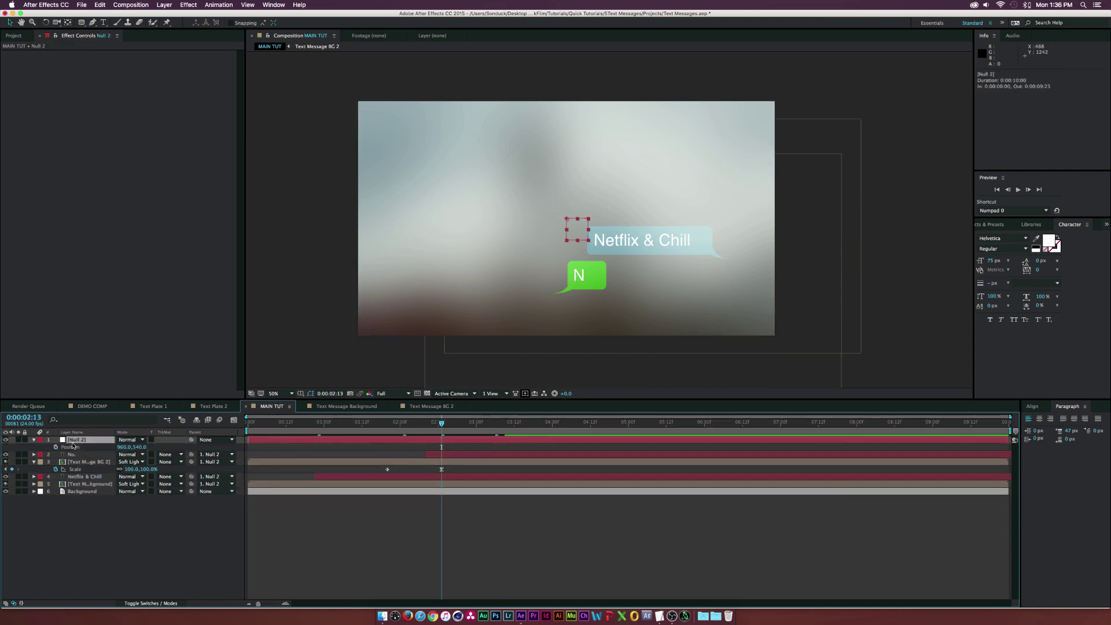
{"action": "left_click", "coordinate": [56, 446]}
{"action": "left_click", "coordinate": [479, 423]}
{"action": "key", "text": "shift+Up"}
{"action": "key", "text": "shift+Up"}
{"action": "key", "text": "shift+Up"}
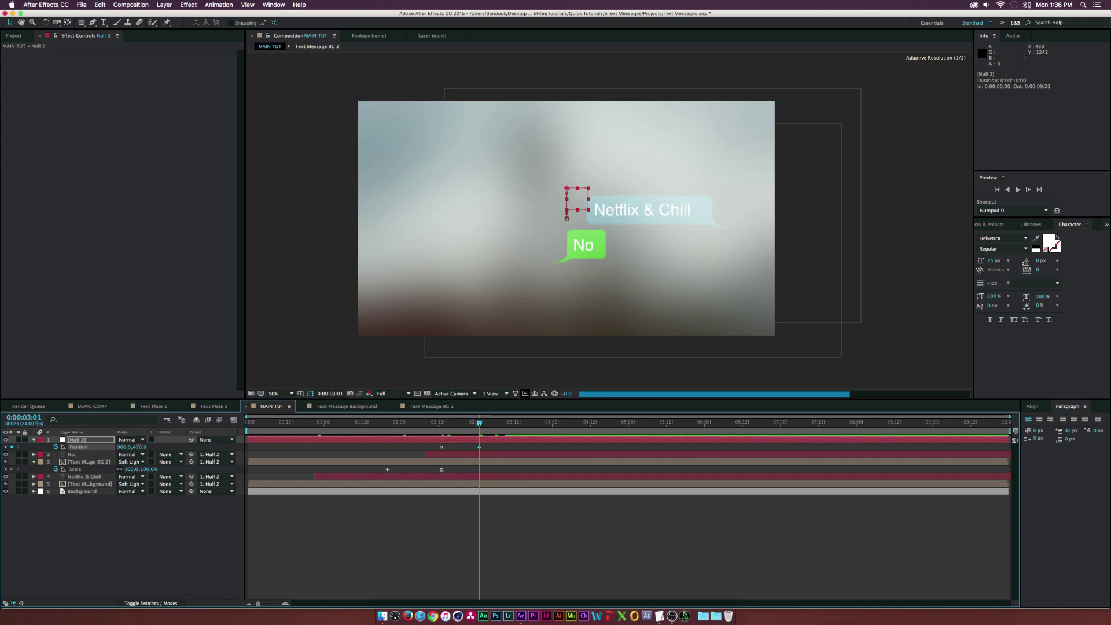
{"action": "key", "text": "shift+Up"}
{"action": "key", "text": "shift+Up"}
{"action": "key", "text": "shift+Up"}
{"action": "key", "text": "shift+Up"}
{"action": "key", "text": "shift+Up"}
{"action": "key", "text": "shift+Up"}
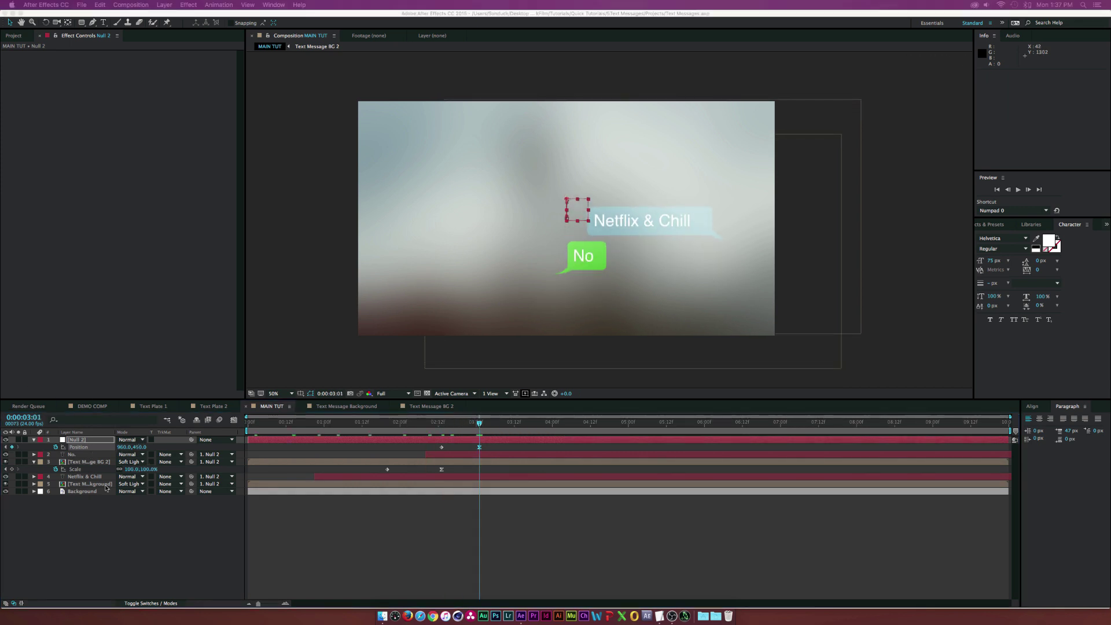
- Show the layer switches columns in the timeline, then adjust layers in the timeline panel
{"action": "left_click", "coordinate": [153, 602]}
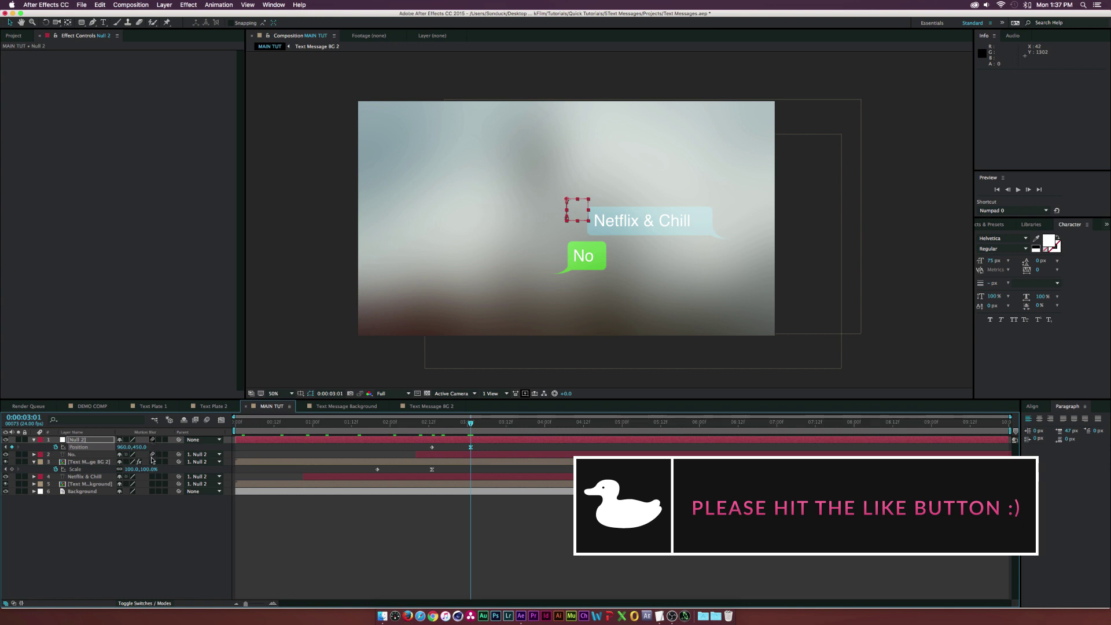
{"action": "left_click_drag", "start_coordinate": [154, 441], "coordinate": [152, 484]}
{"action": "left_click", "coordinate": [207, 419]}
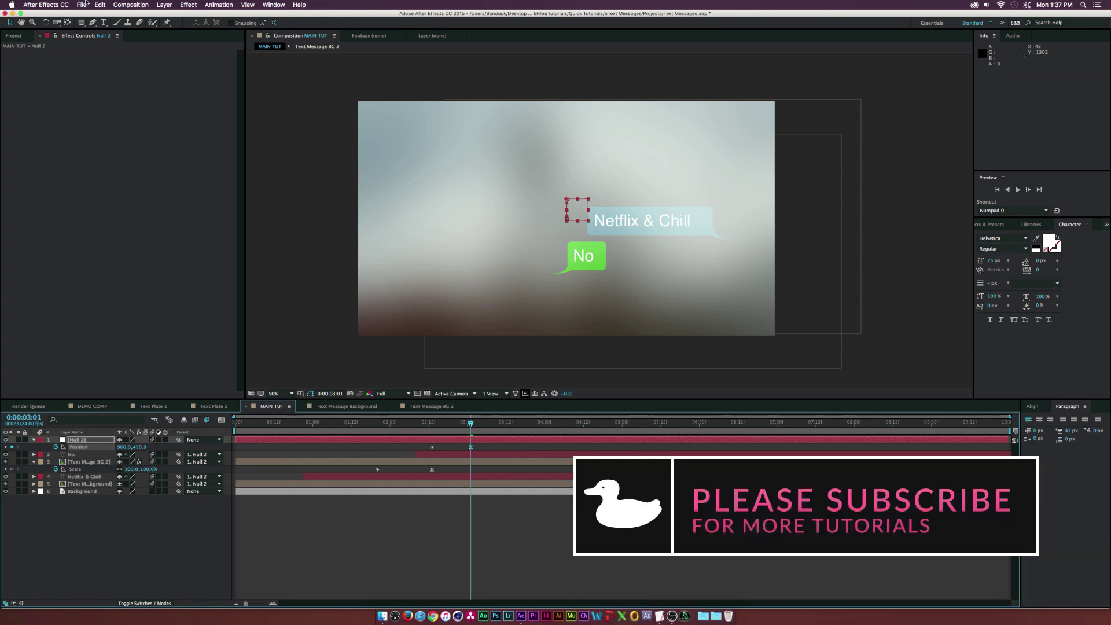